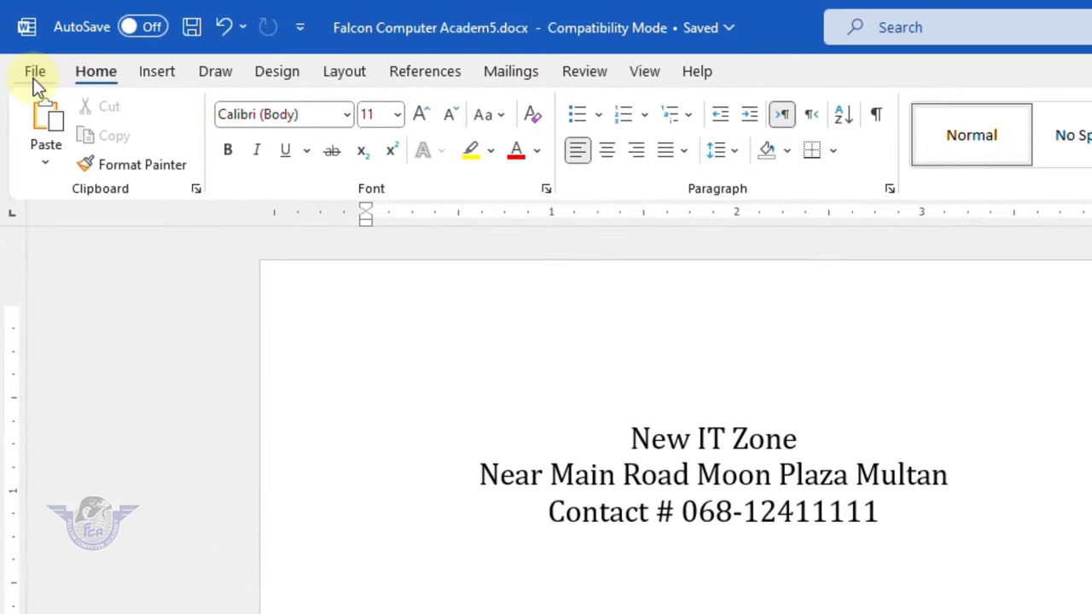
Step: Create a new blank document (Document2) and show the Mailings tab tools
click(34, 79)
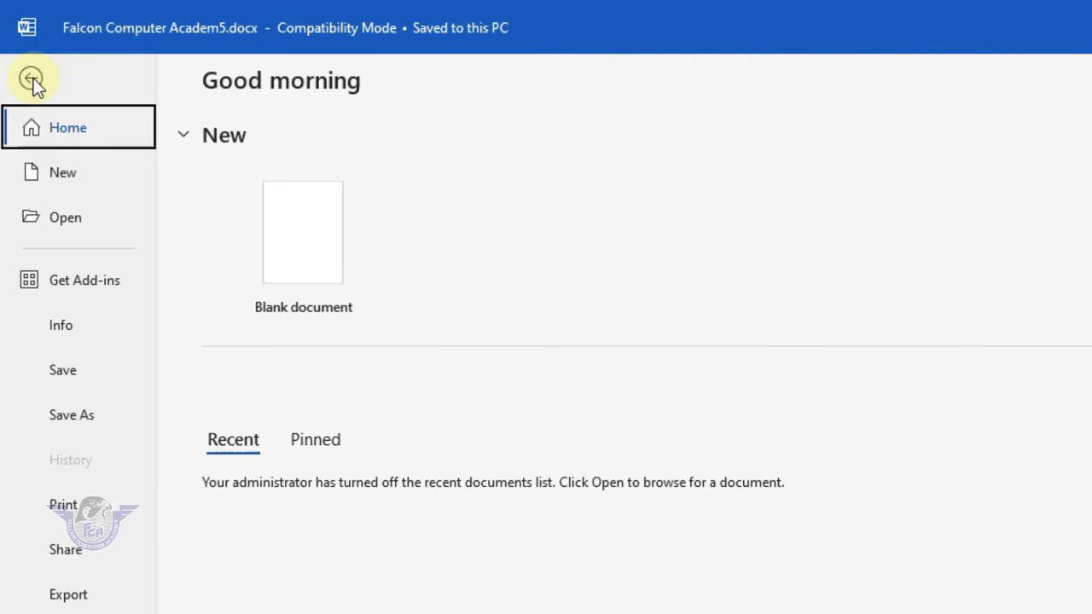
click(59, 173)
click(281, 254)
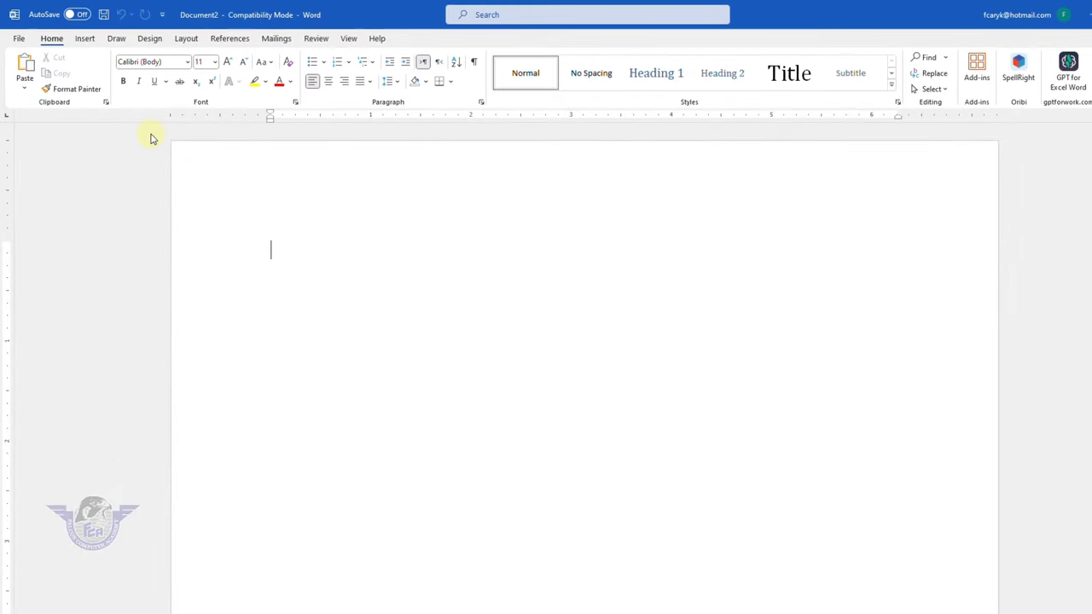
click(281, 42)
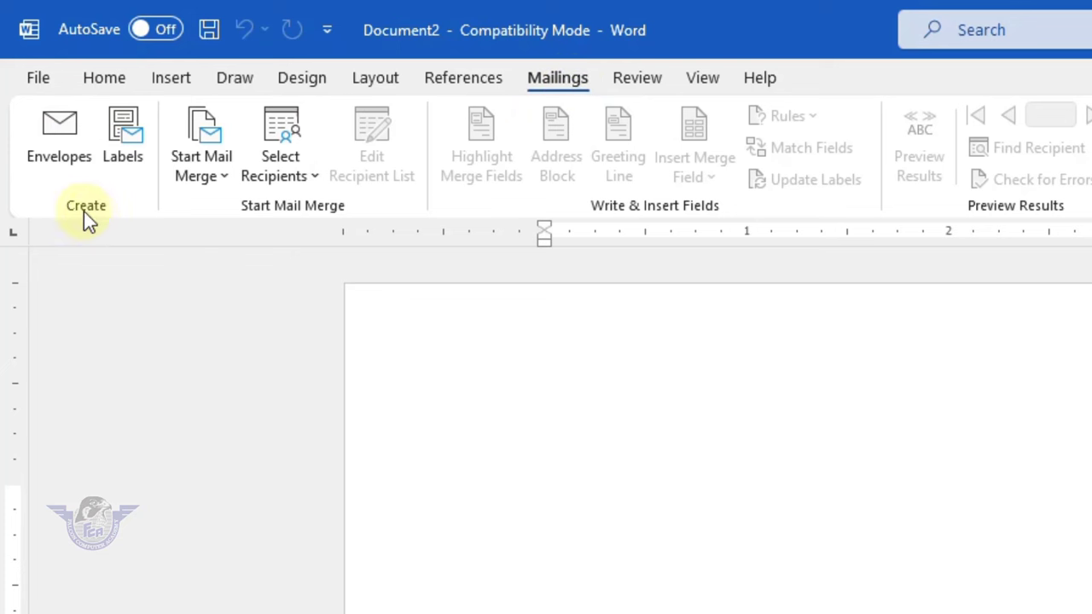
Step: Open the Envelopes and Labels dialog with the cursor in the Delivery address box
click(63, 123)
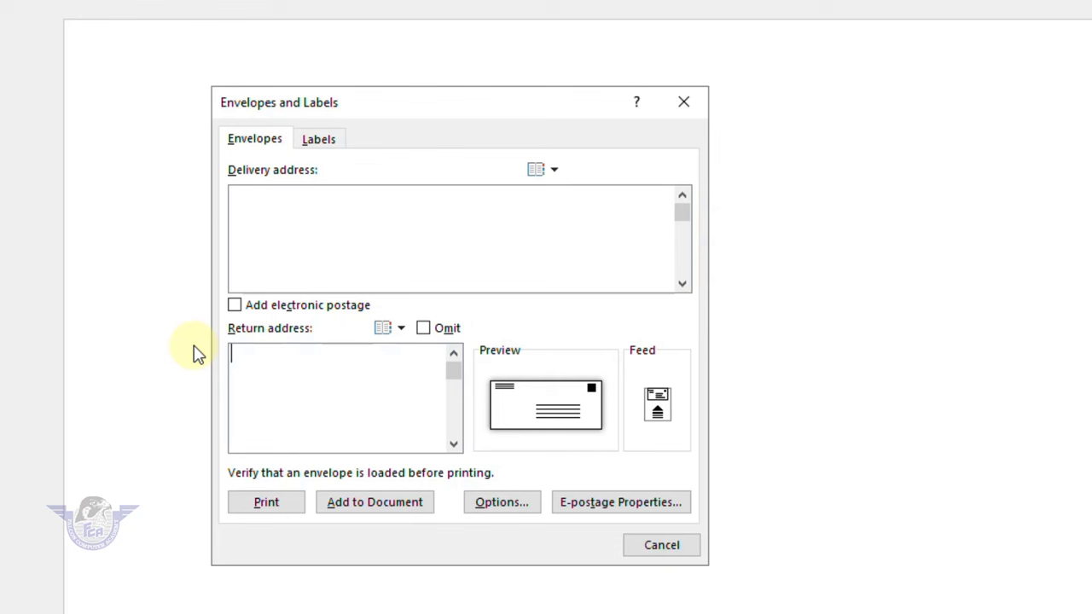
click(267, 139)
click(282, 208)
text(IT)
text( Zone)
text( Cen)
key(BackSpace)
text(nter )
text(Main C)
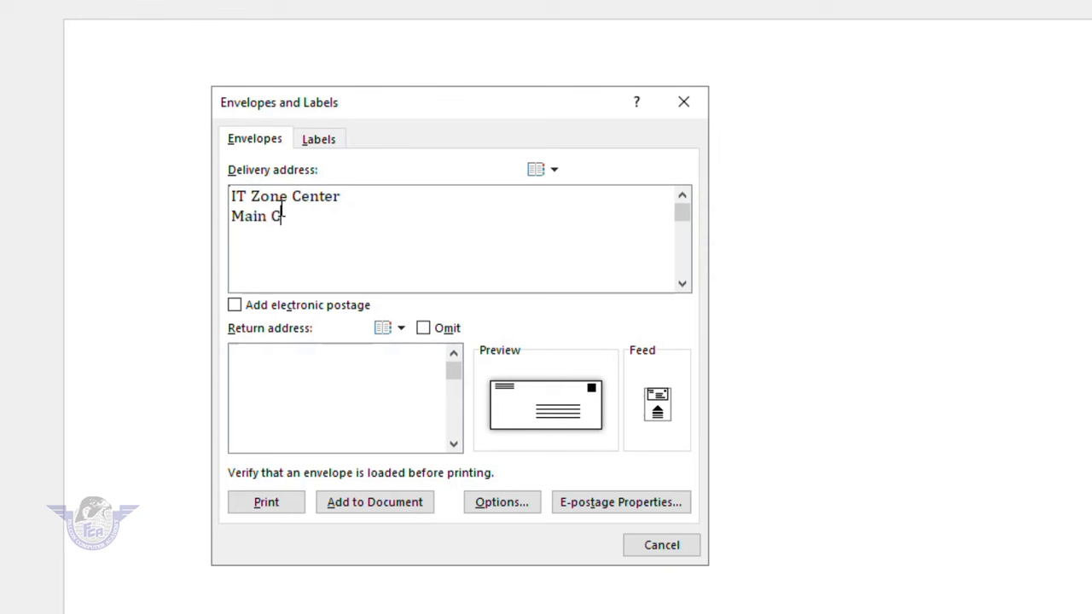
key(BackSpace)
text(Road N)
text(ew Moon P)
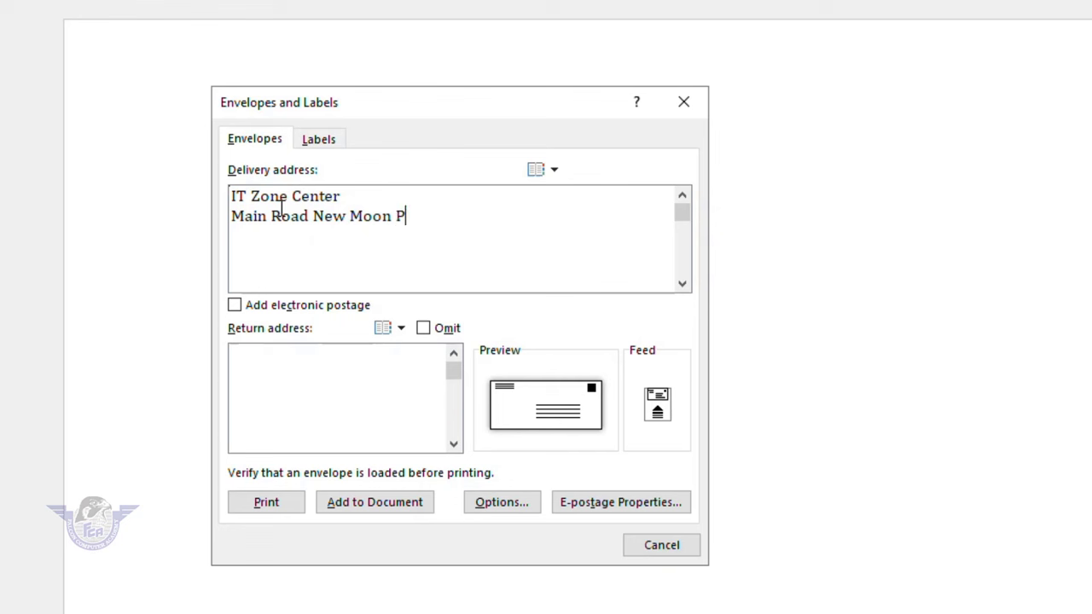
text(laza Multan)
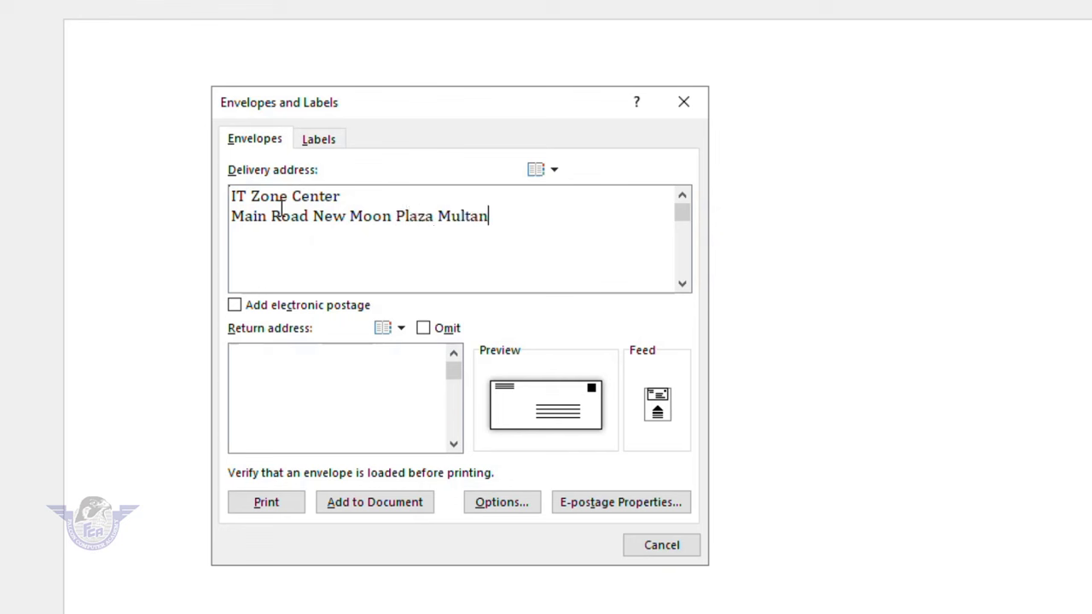
text(.)
key(Return)
text(Contact )
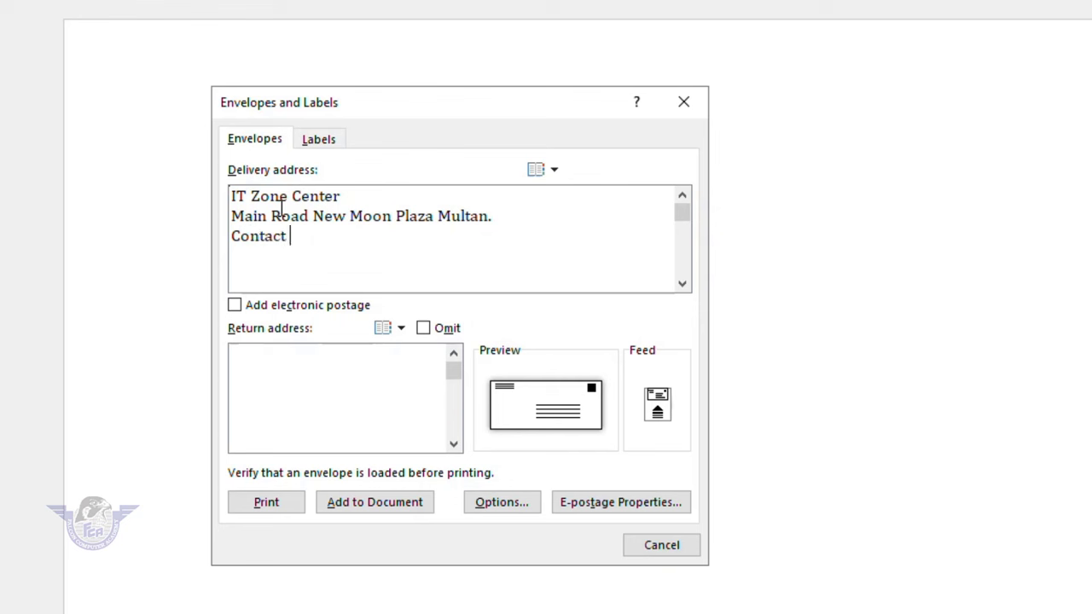
text(# 0300-)
text(1234567)
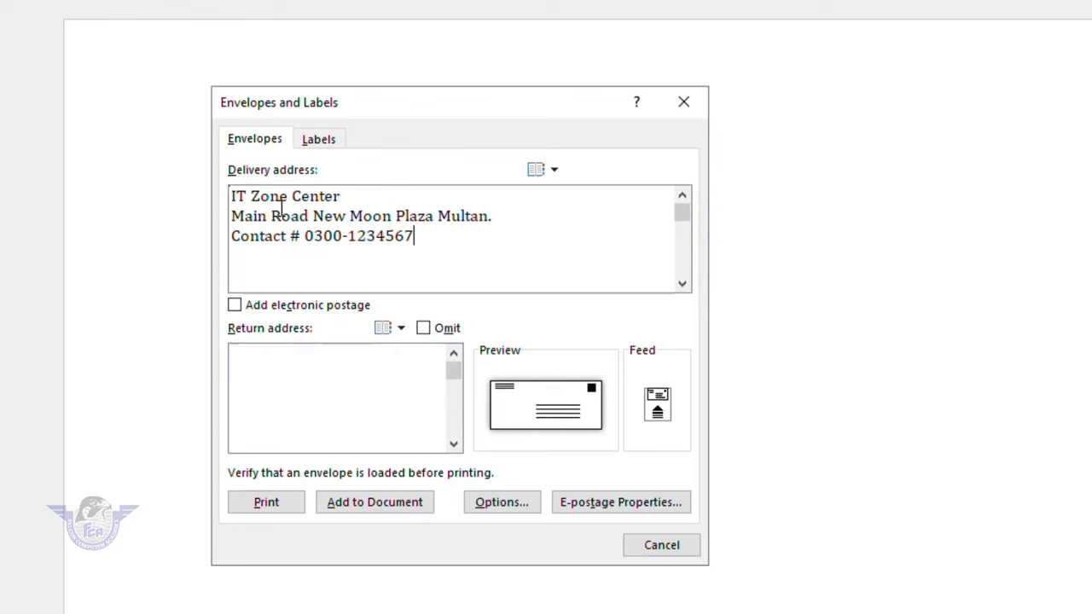
Step: Enter the return address lines 'Falcon Computer Academy' and 'Jinnah Park Street No.9'
click(291, 389)
text(Falcon Co)
text(mputer Academy)
key(Return)
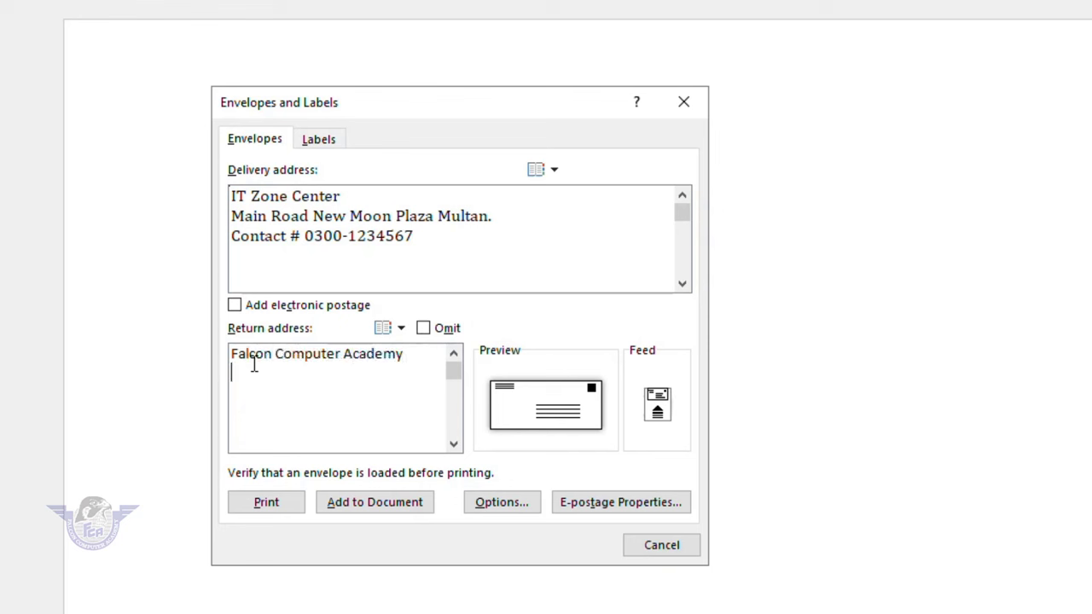
text(Jinnah Par)
text(k Street no.)
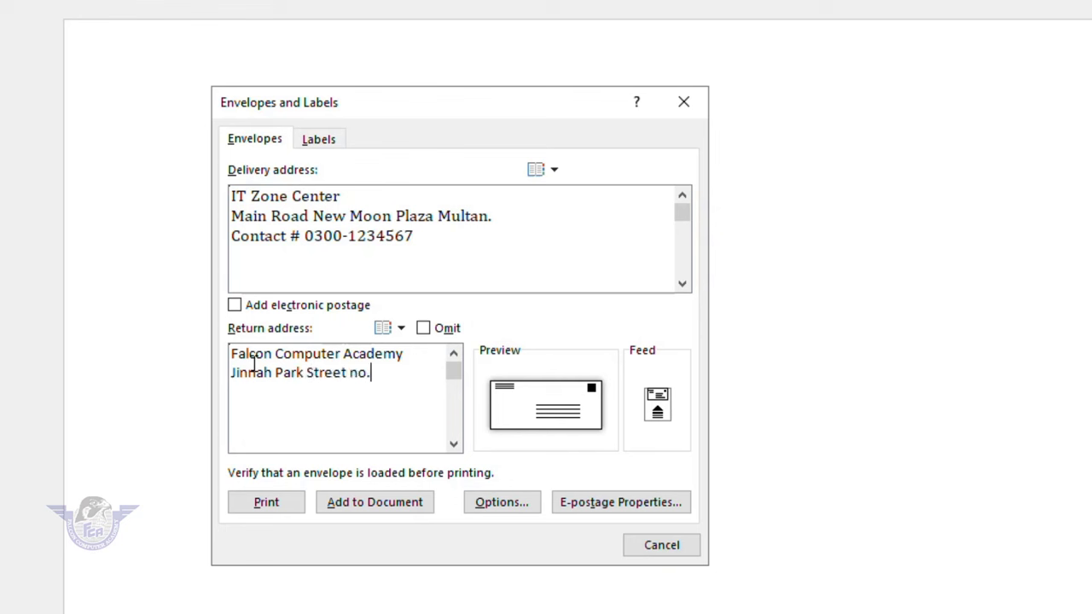
key(BackSpace)
key(BackSpace)
key(BackSpace)
text(No.)
text(9)
Step: Add 'Rahim Yar Khan' and a contact number line to the return address, then open Envelope Options
key(Return)
text(Ra)
text(him Yar Khan)
key(Return)
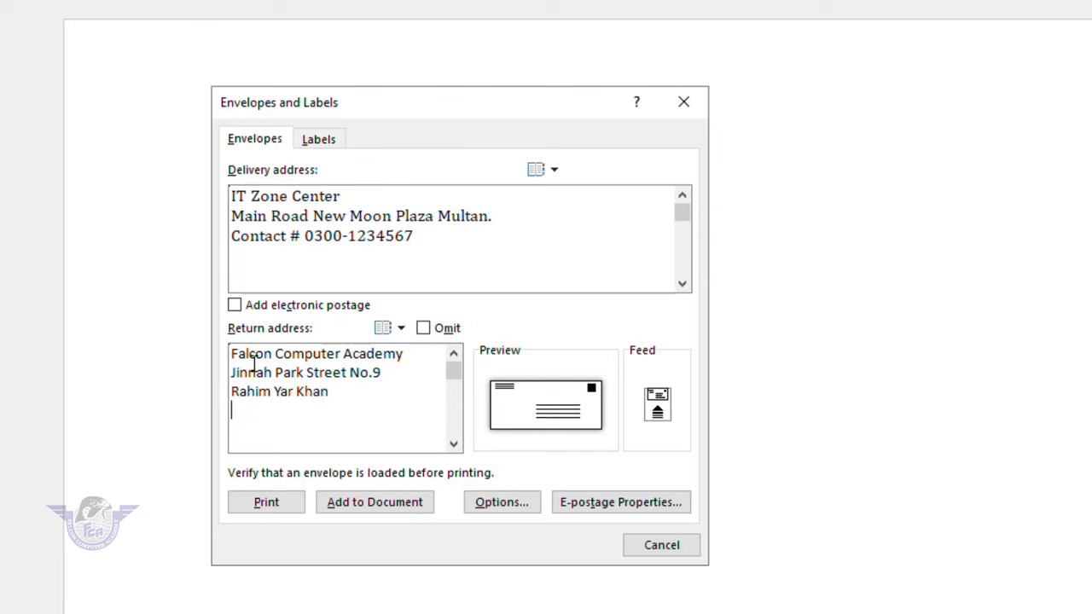
text(Contact # )
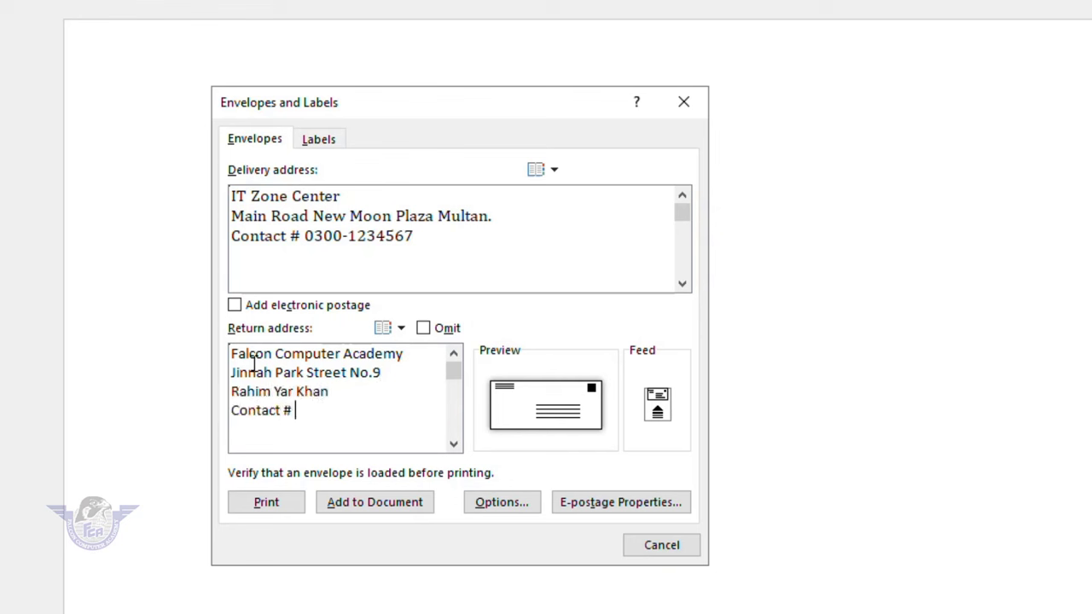
text(0300)
key(BackSpace)
key(BackSpace)
key(BackSpace)
text(68-12345)
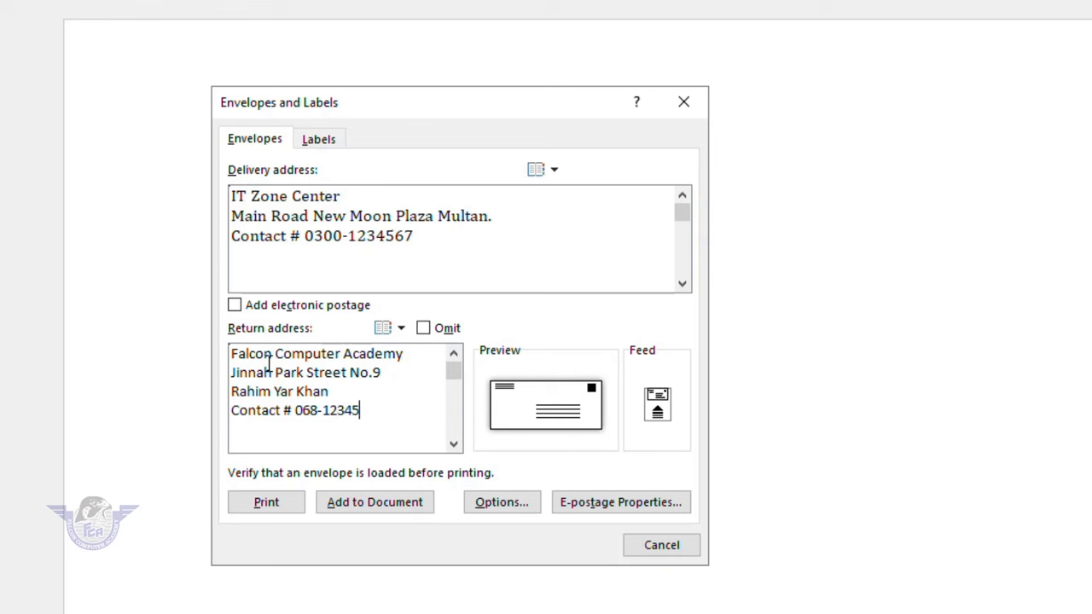
click(512, 504)
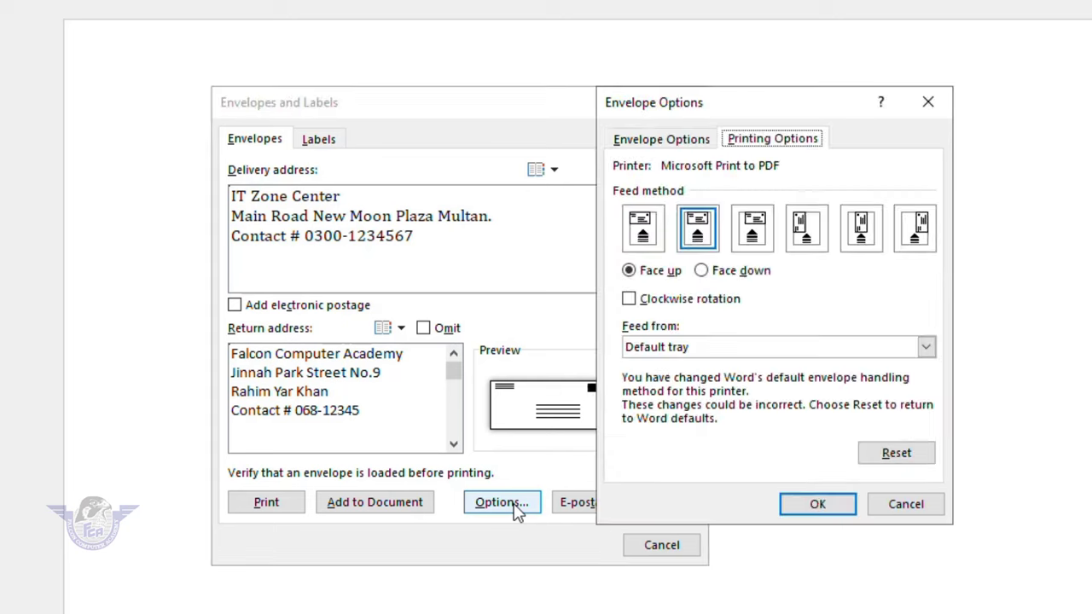
Step: Keep Size 9 as the envelope size in Envelope Options
click(687, 144)
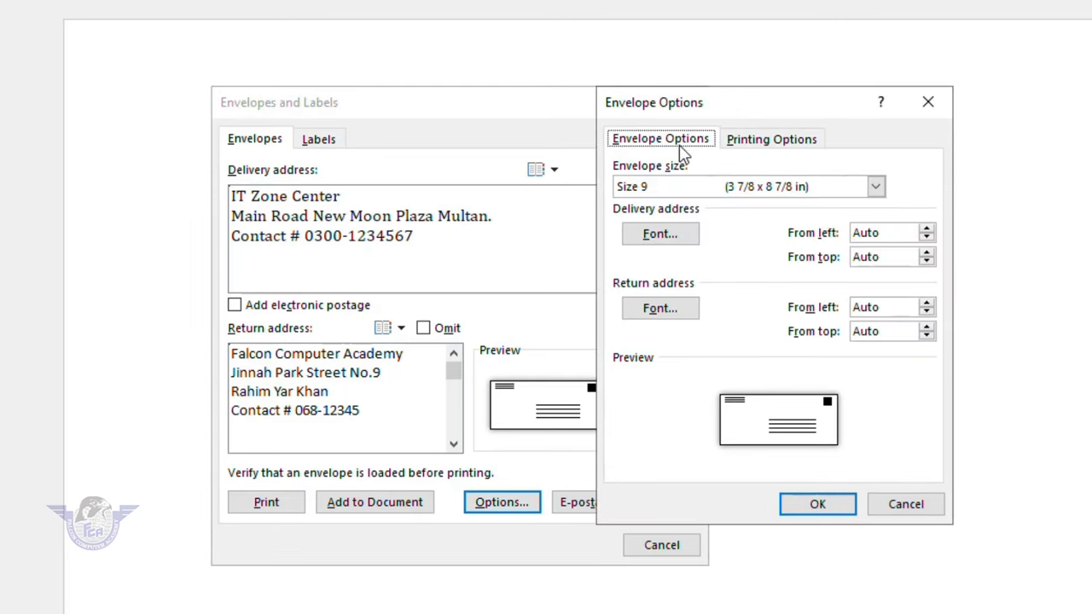
click(795, 193)
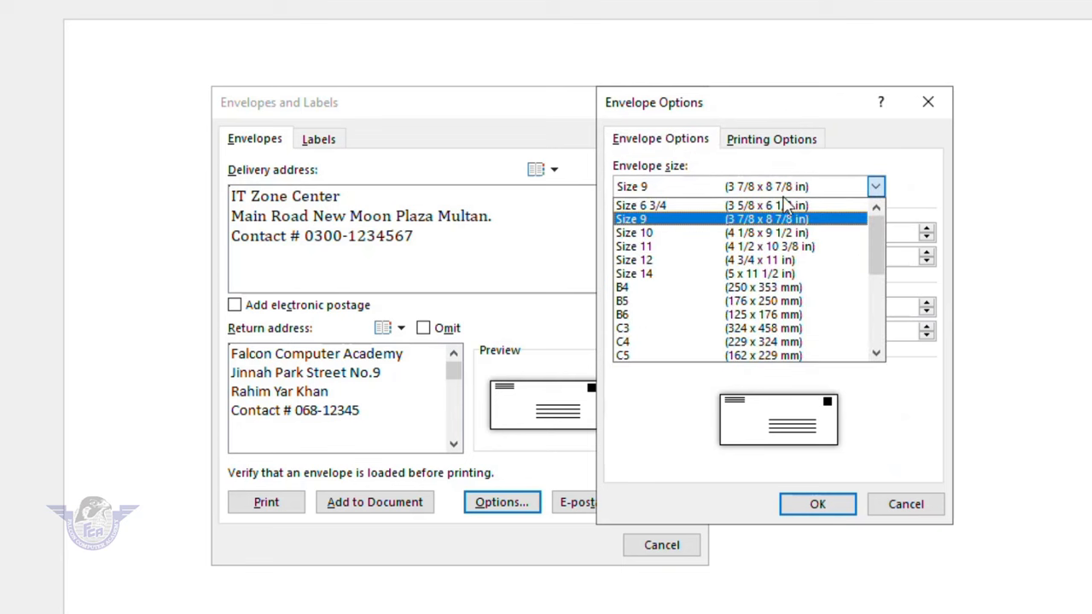
click(656, 223)
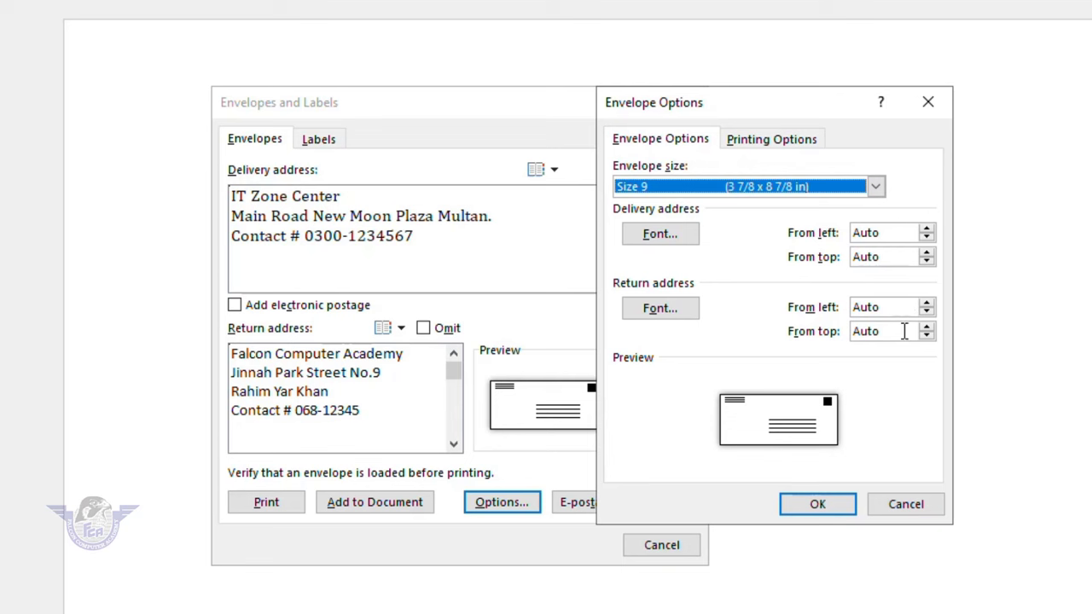
Step: Set envelopes to feed face up using the second feed method and confirm
click(795, 147)
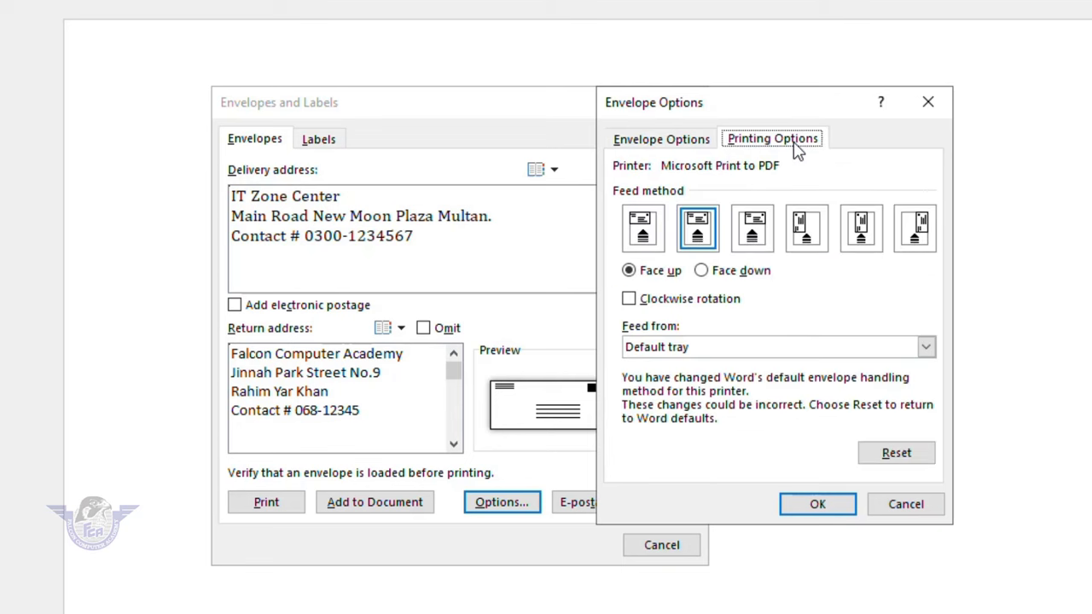
click(659, 275)
click(657, 278)
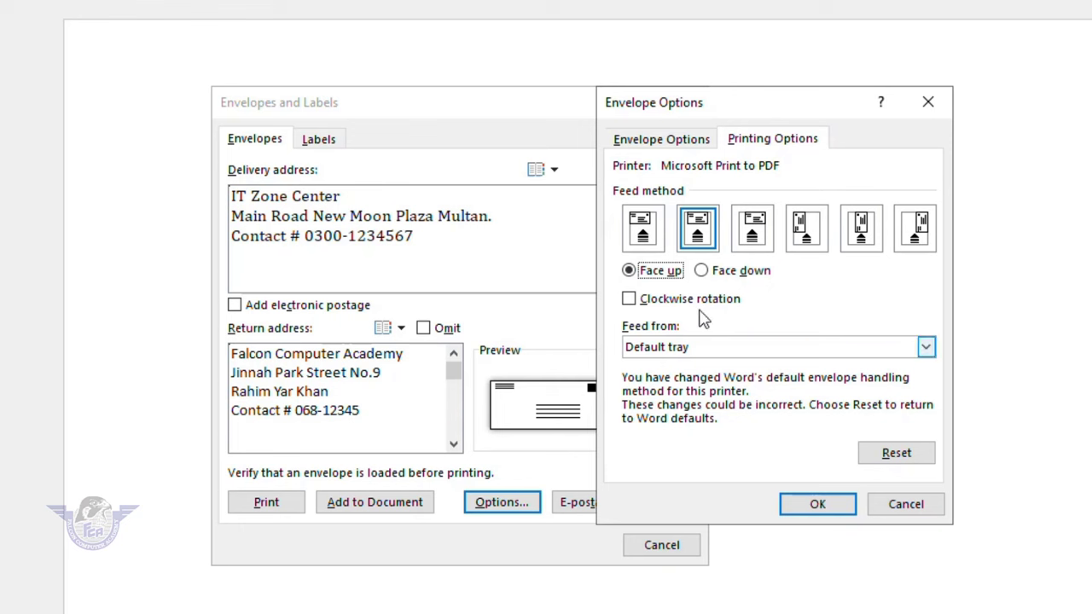
click(739, 275)
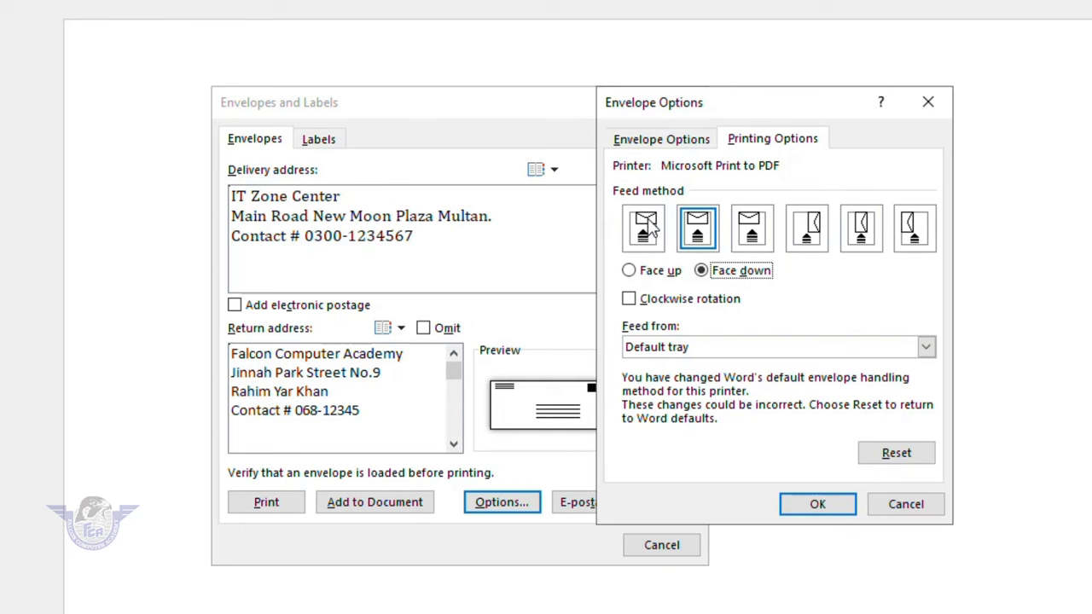
click(655, 275)
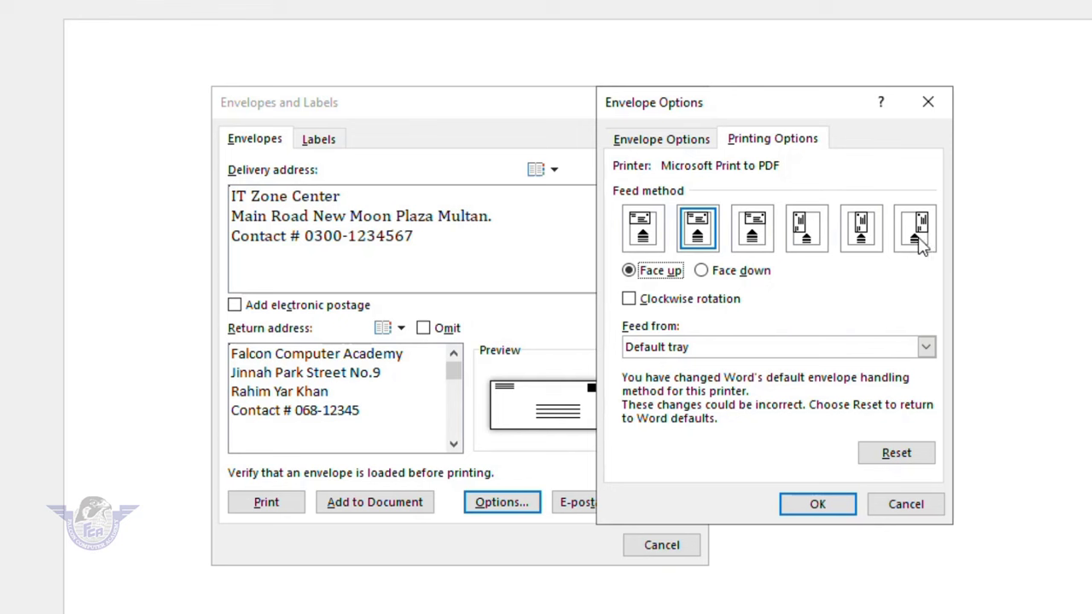
click(706, 240)
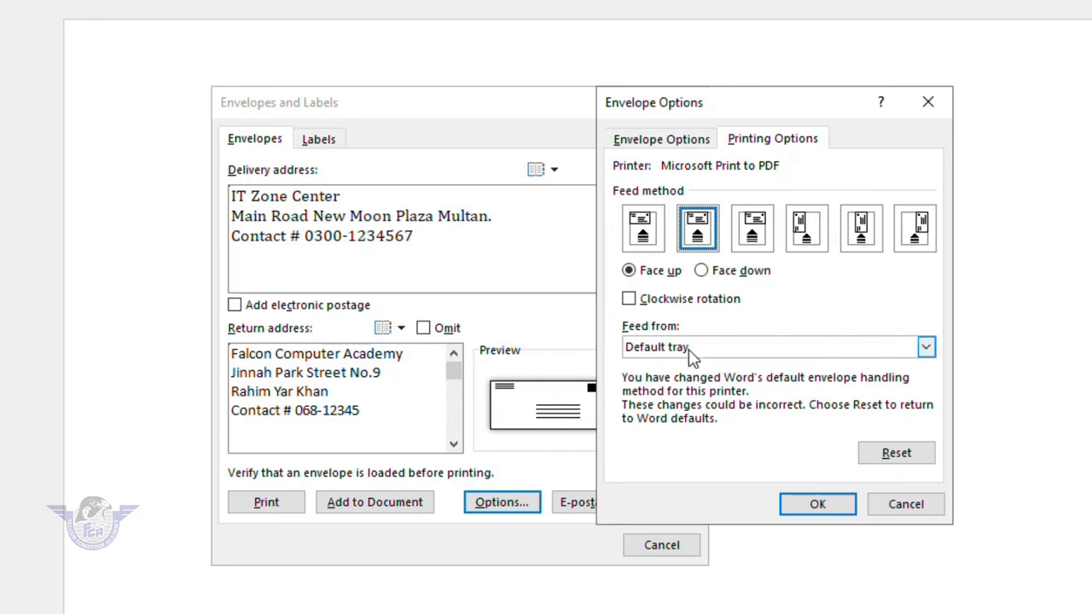
click(821, 507)
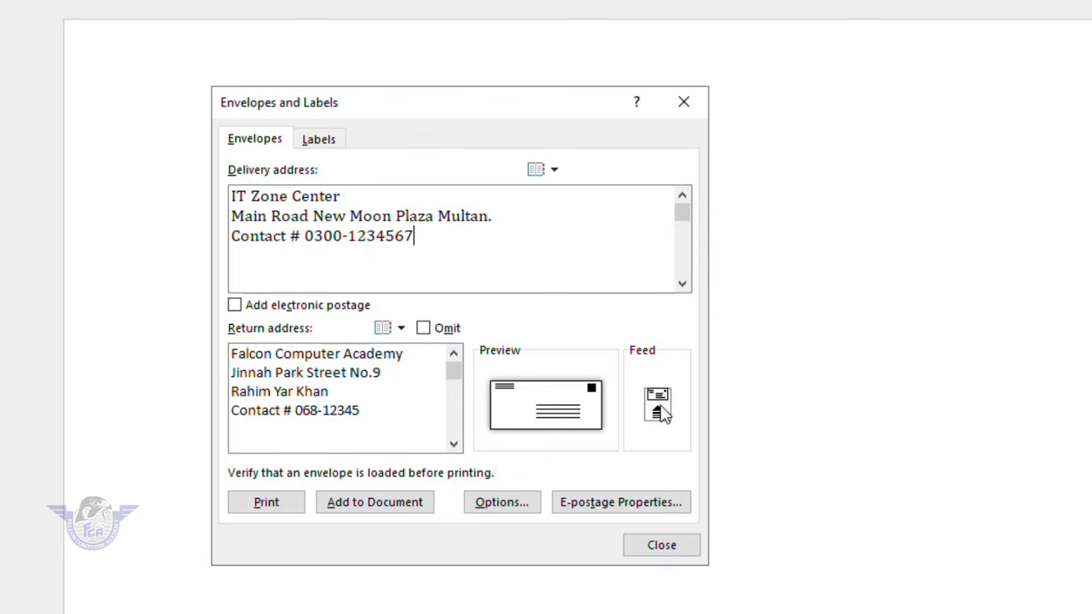
Step: Add the envelope to the document, save the return address as default, and move it lower right
click(398, 511)
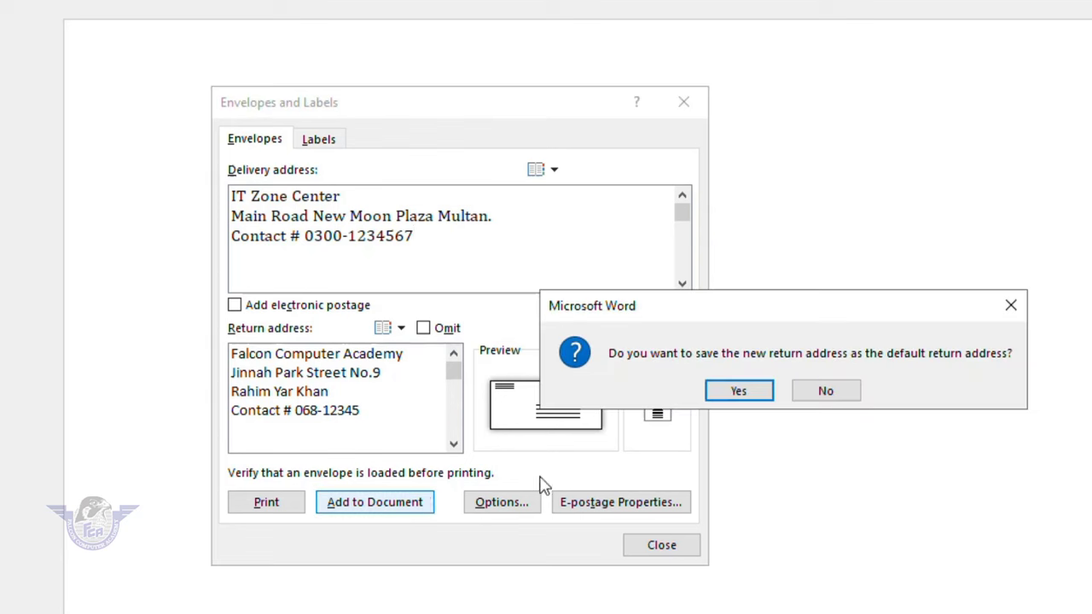
click(762, 386)
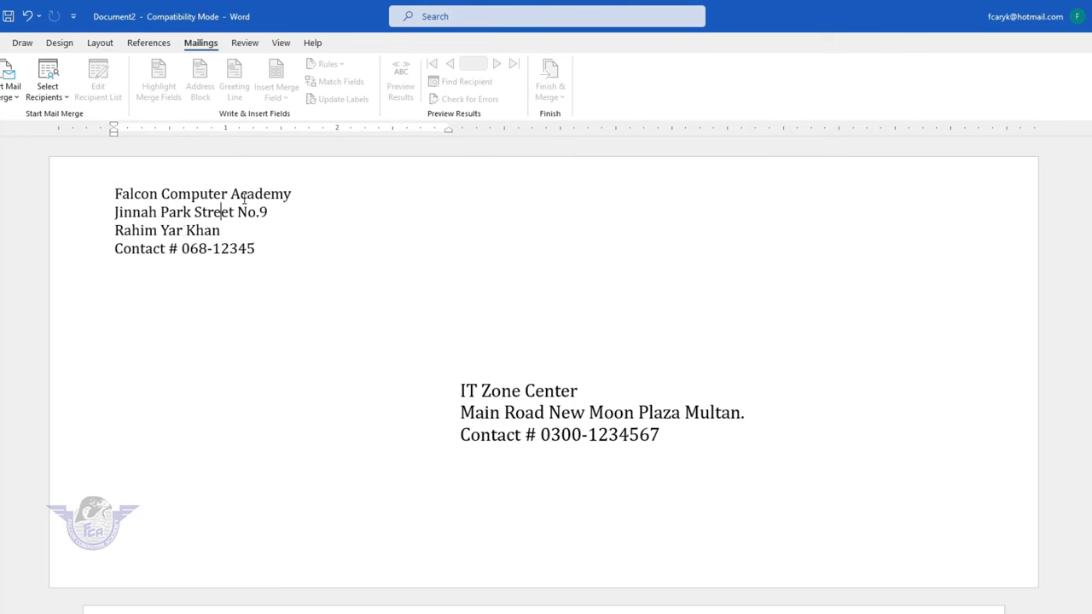
key(Down)
key(Down)
drag(276, 185, 539, 471)
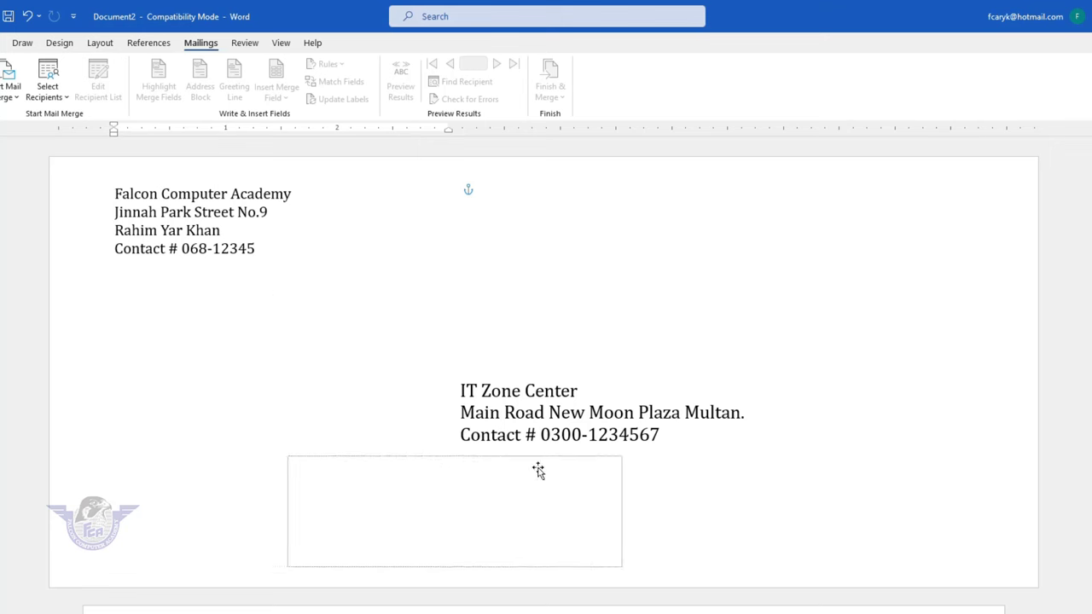
drag(538, 471, 702, 464)
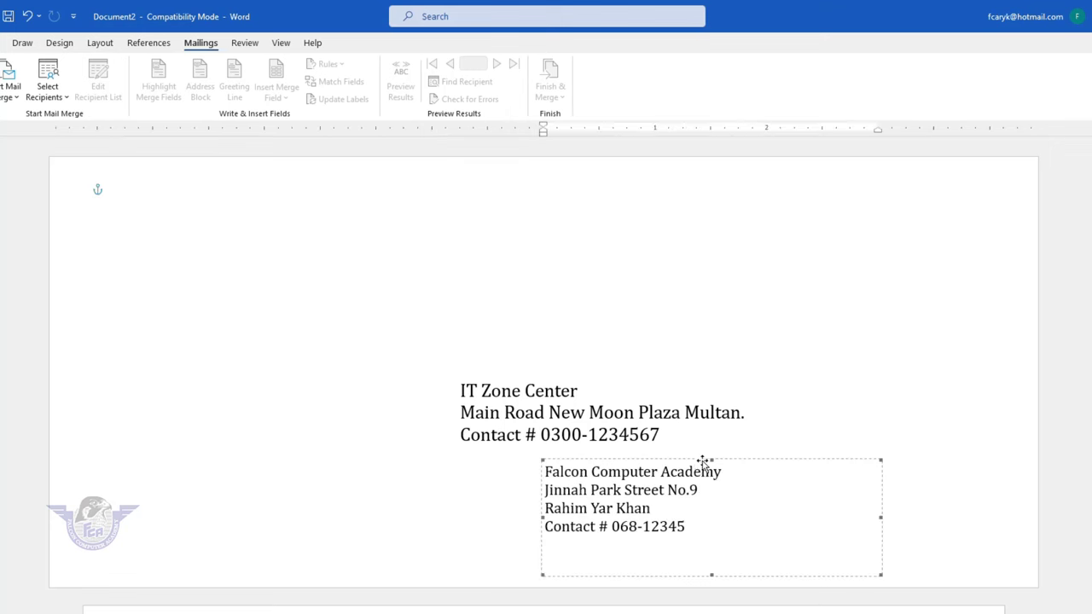
Step: Move the delivery address frame to the top of the page and select its text
click(571, 414)
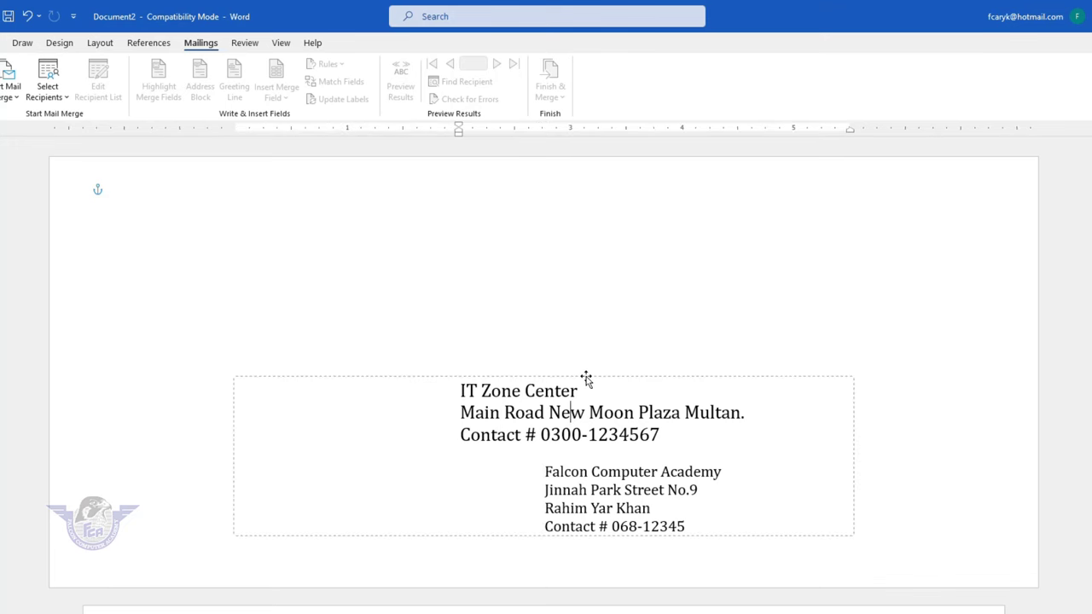
drag(586, 378, 398, 161)
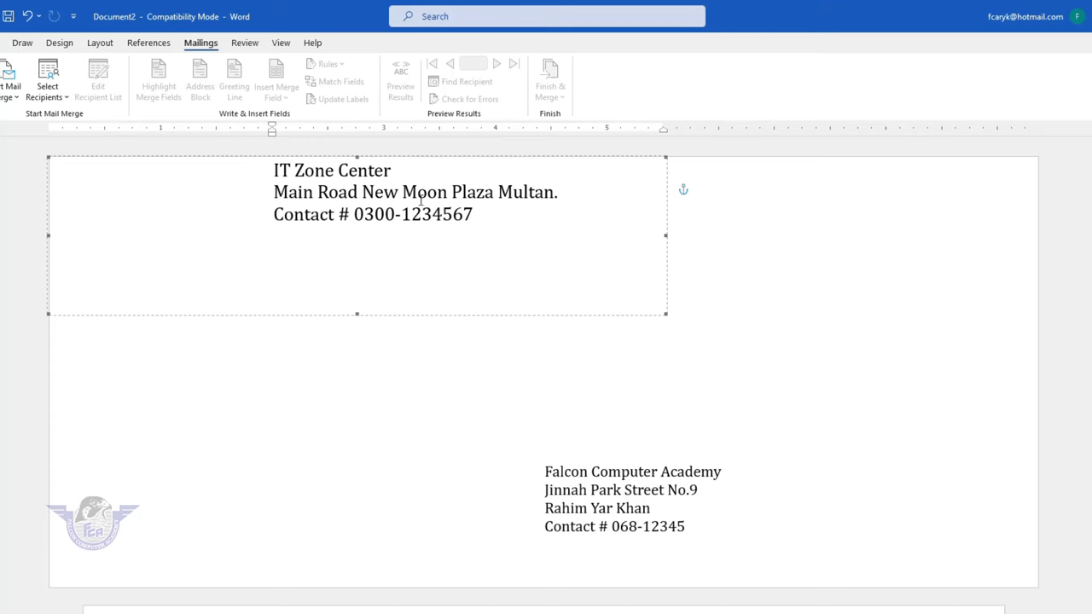
drag(480, 220, 275, 170)
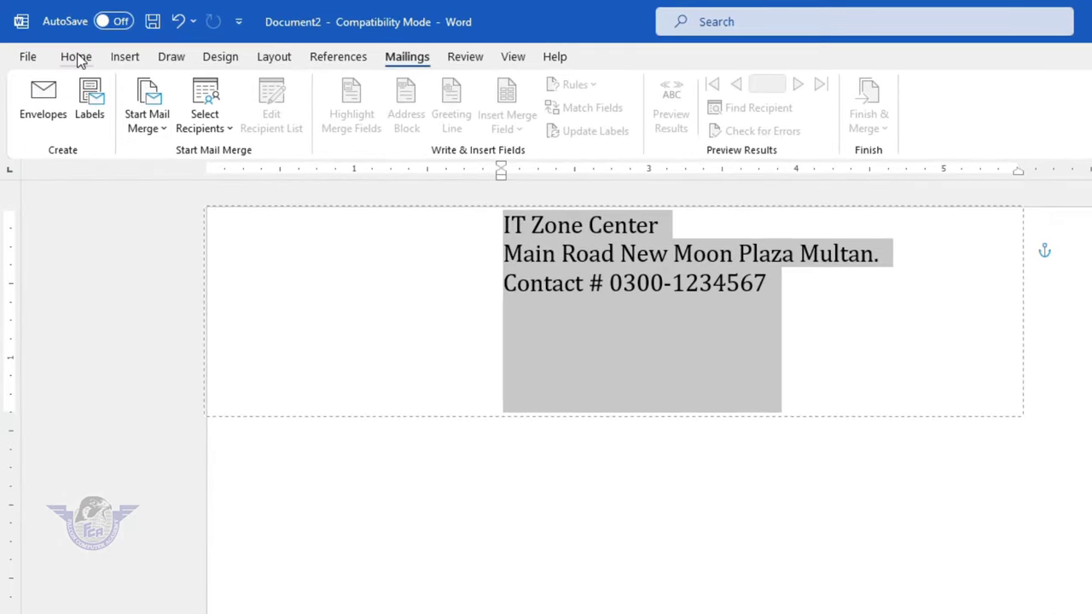
Step: Remove the delivery address indent, apply 2.0 line spacing, and center it
click(76, 57)
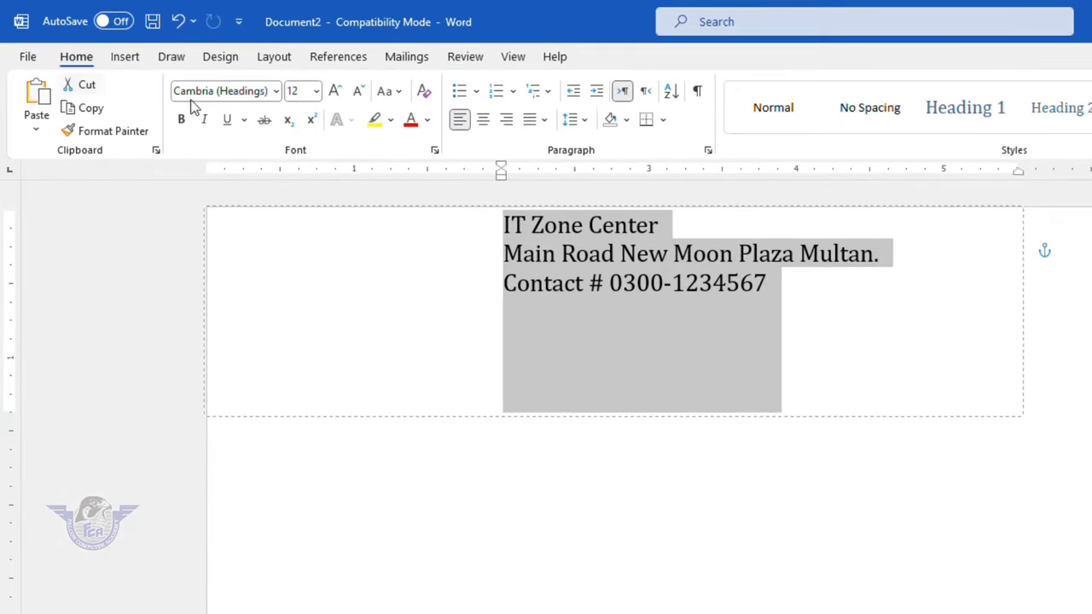
click(577, 95)
click(576, 95)
click(577, 95)
click(576, 95)
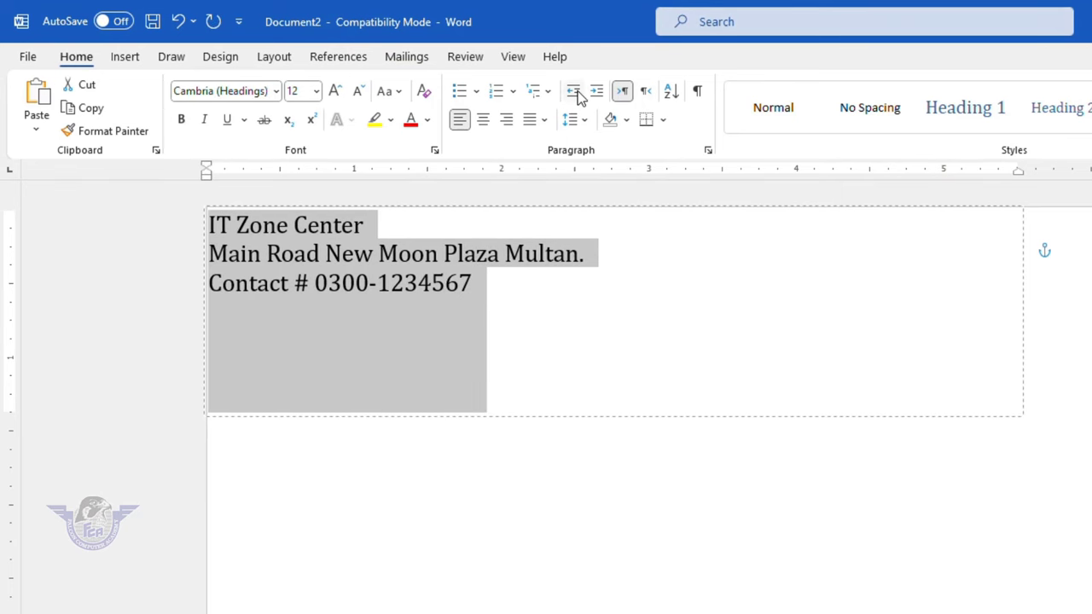
click(588, 123)
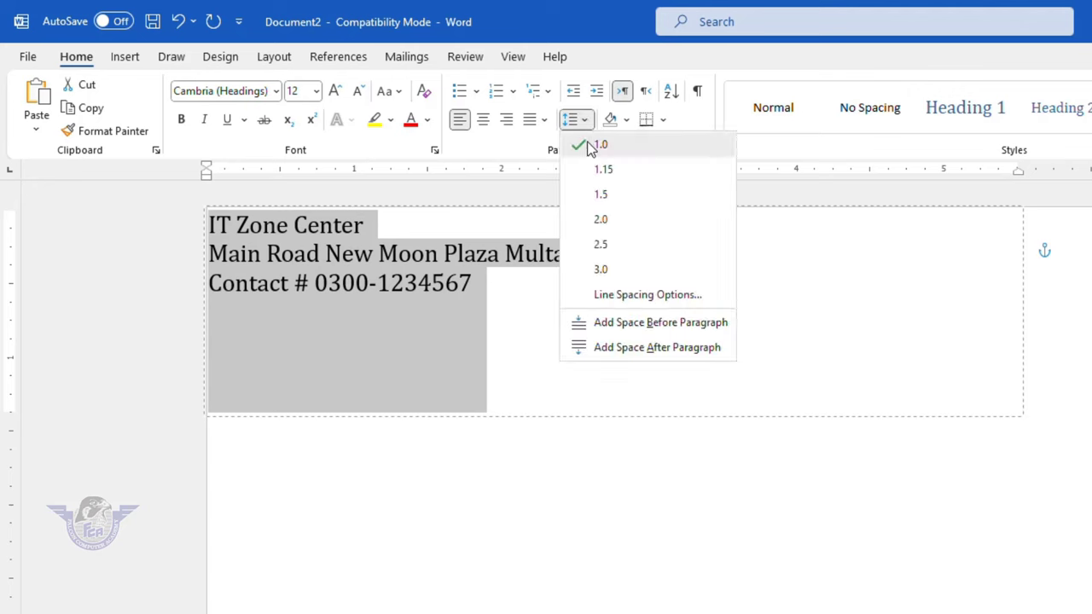
click(602, 213)
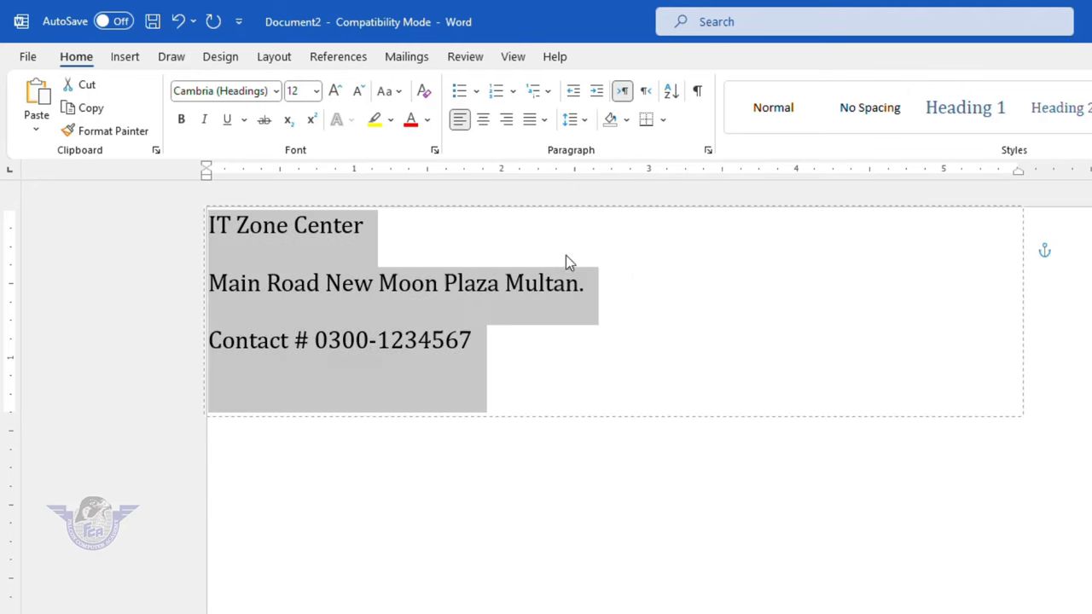
click(486, 122)
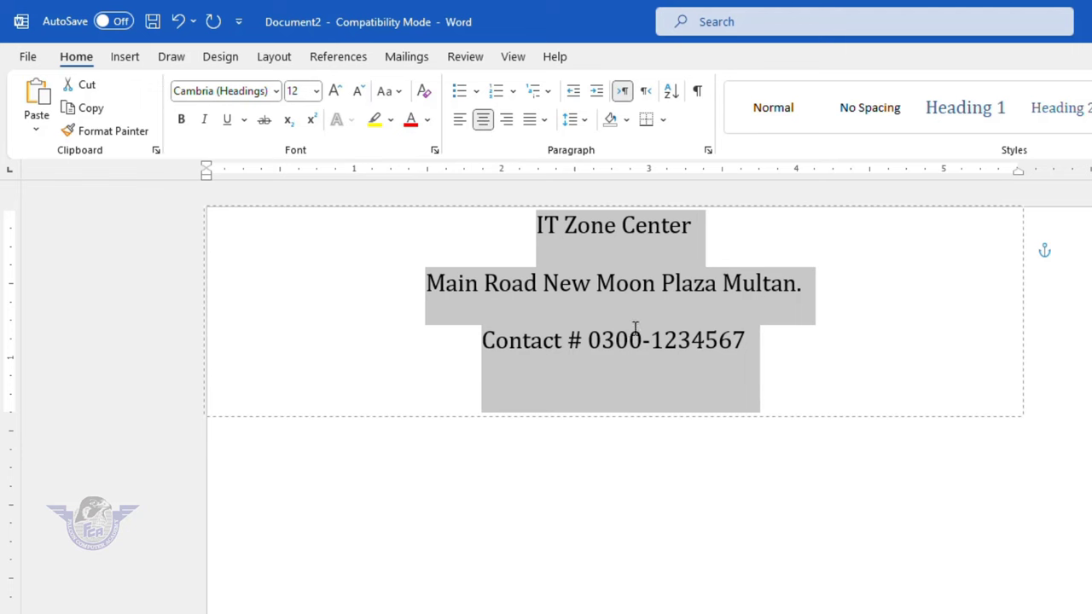
click(631, 294)
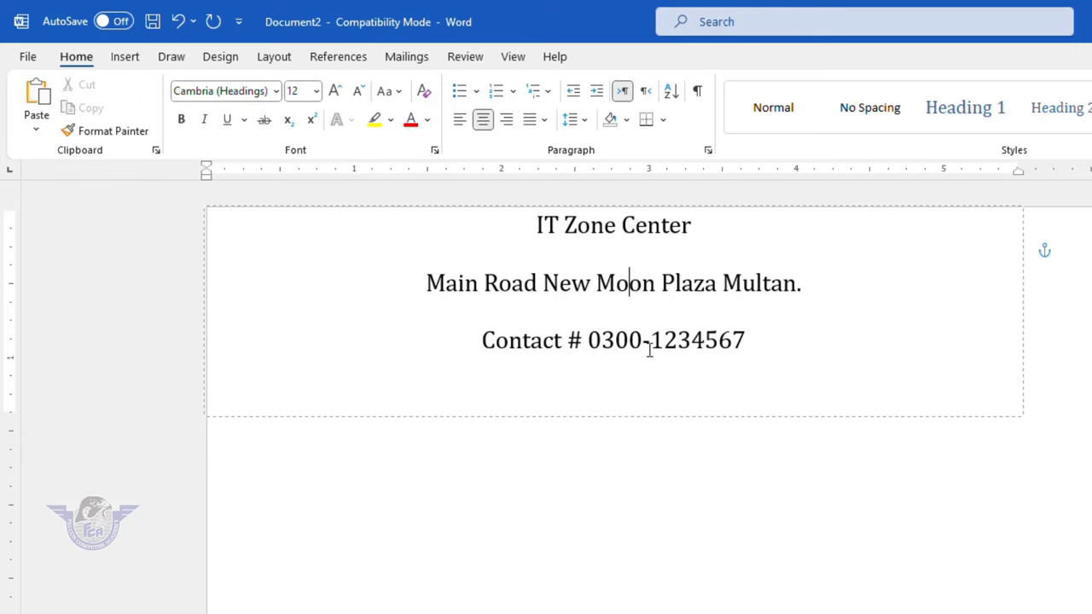
Step: Nudge the delivery address frame down slightly and push the return address to the right edge
double_click(698, 427)
double_click(619, 343)
drag(625, 418, 629, 453)
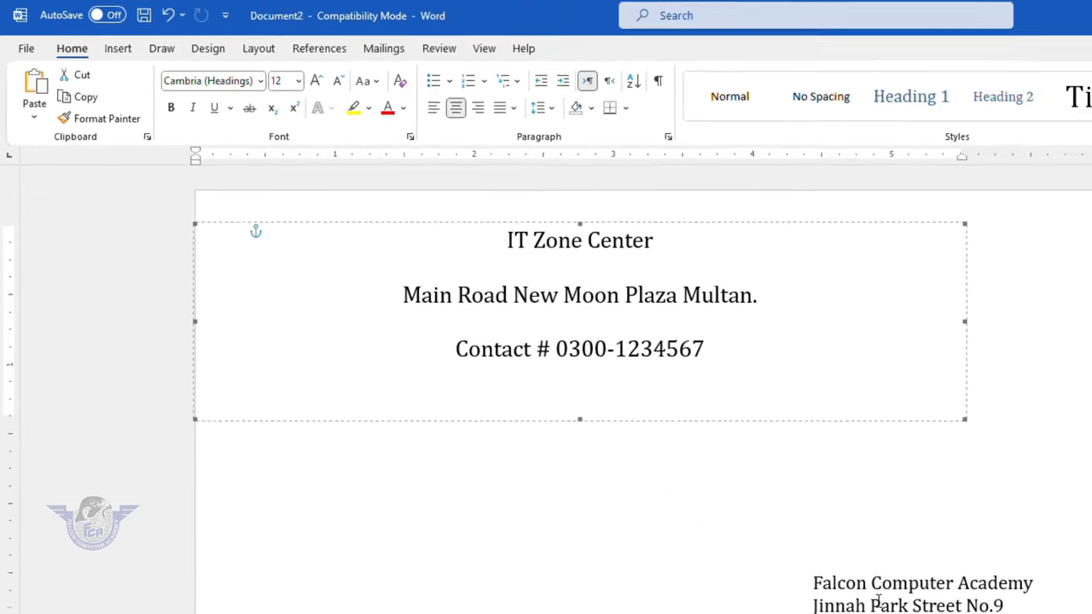
drag(663, 390, 797, 394)
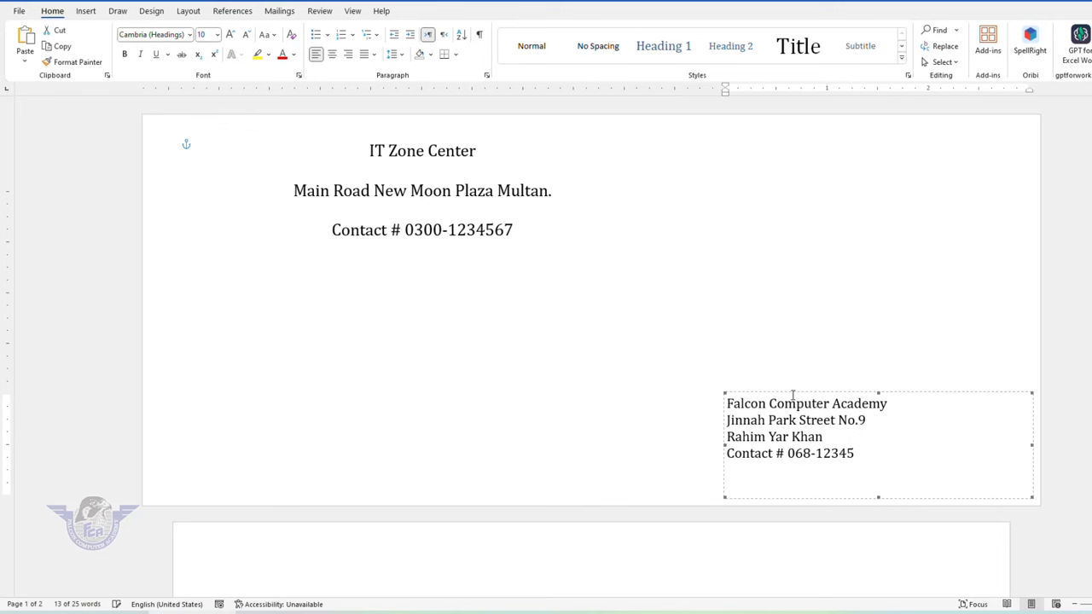
click(546, 337)
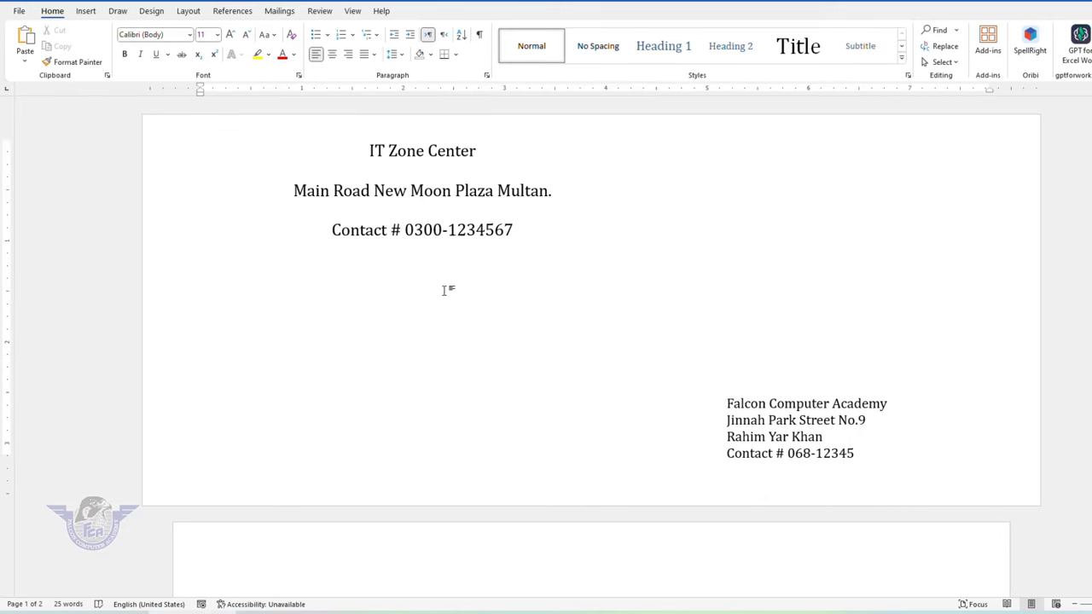